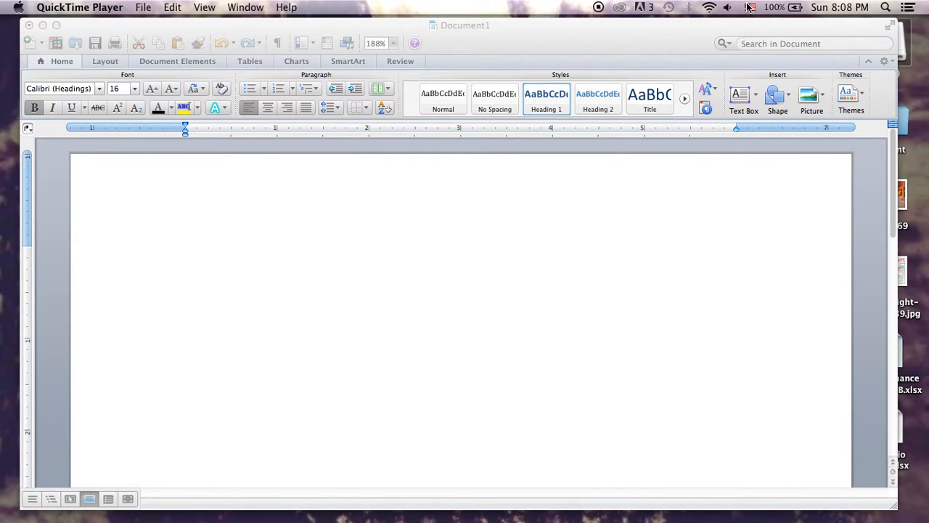
Step: Switch the Mac input source from U.S. to Pinyin – Simplified and return focus to the blank document
click(392, 334)
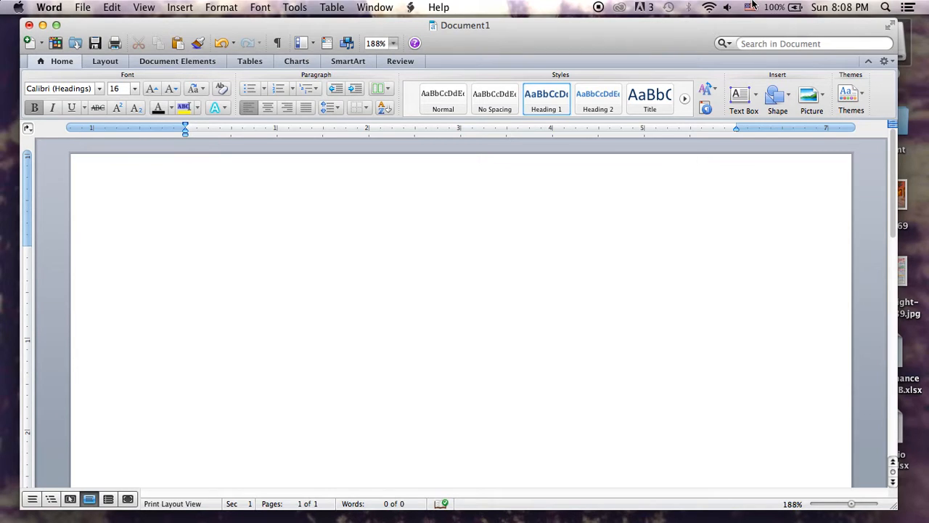
click(750, 6)
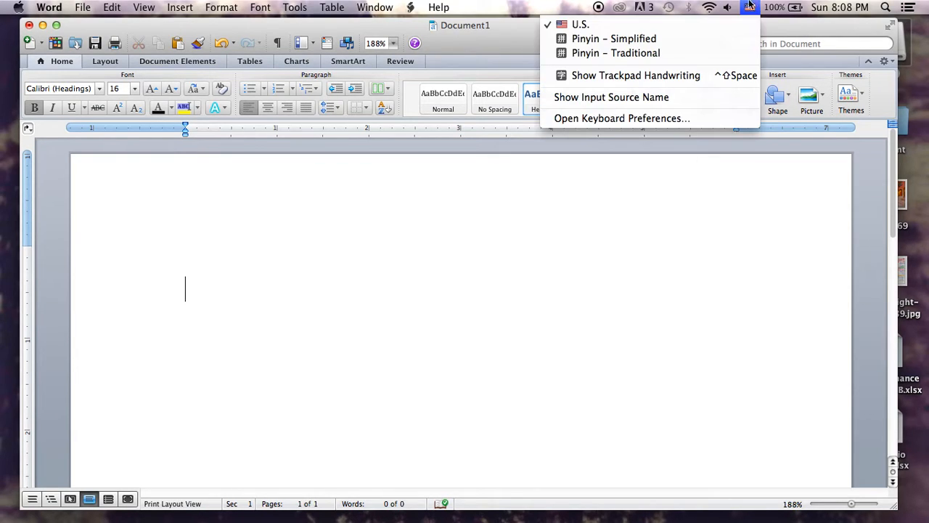
click(749, 5)
click(682, 39)
click(182, 284)
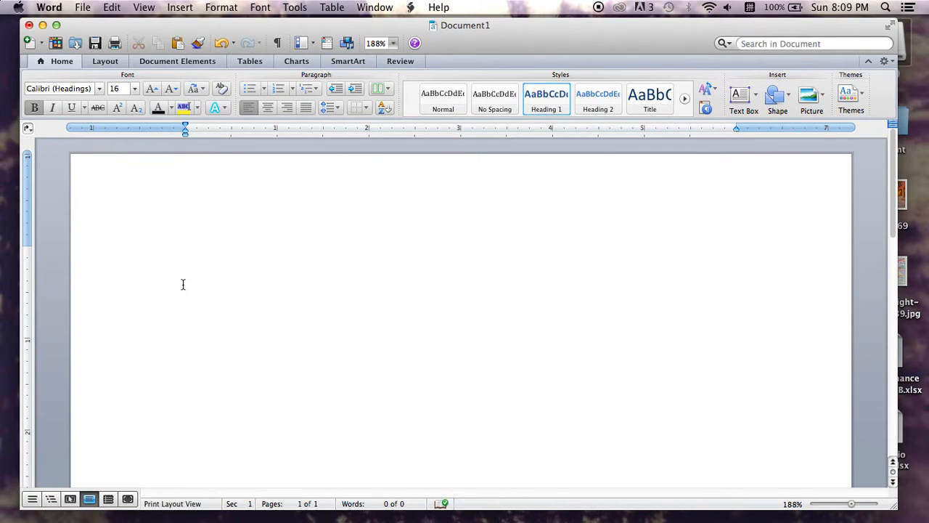
text(n)
text(i)
Step: Commit 你好吗 from pinyin nihaoma, delete it, and retype ni hao ma with candidates shown
key(BackSpace)
key(BackSpace)
text(ni h)
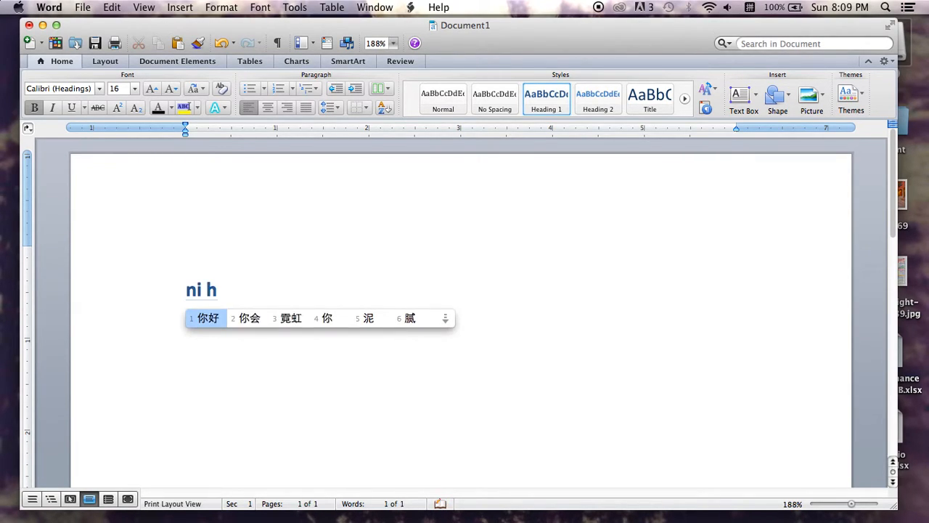
text(ao ma)
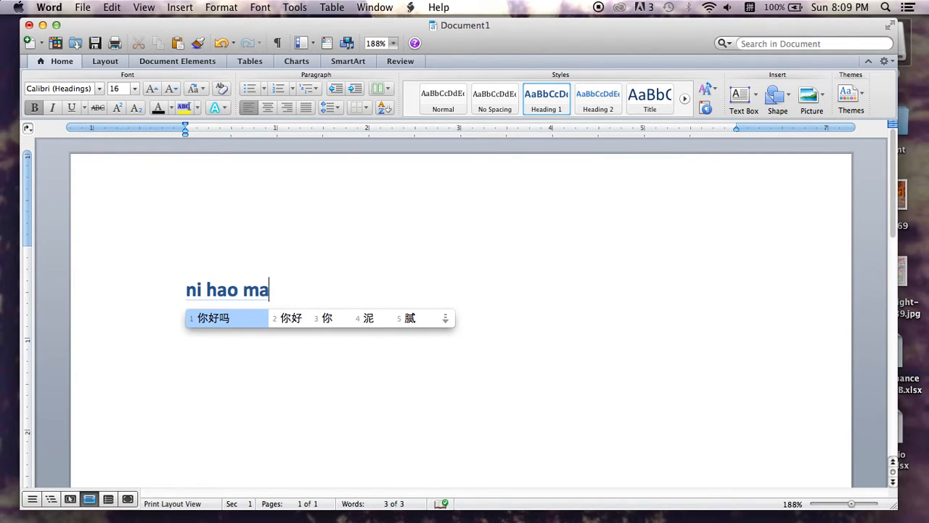
key(space)
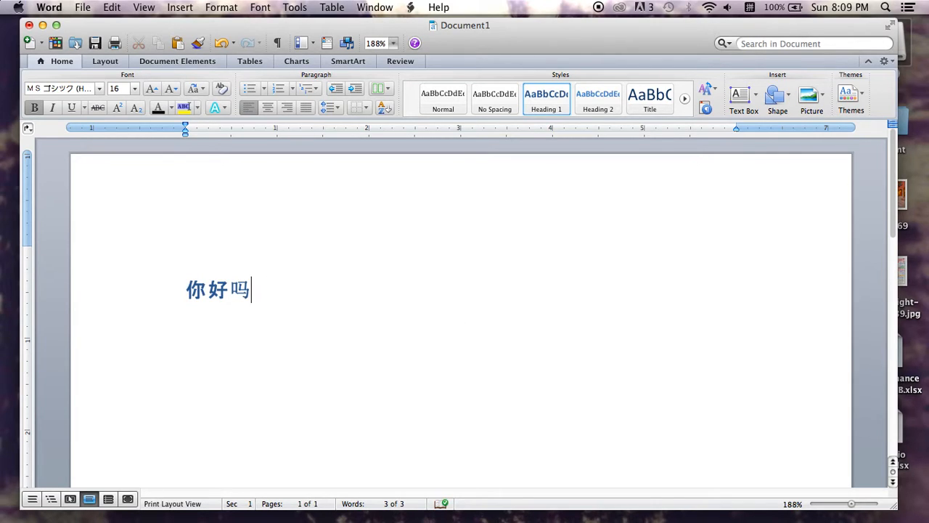
key(BackSpace)
key(BackSpace)
key(BackSpace)
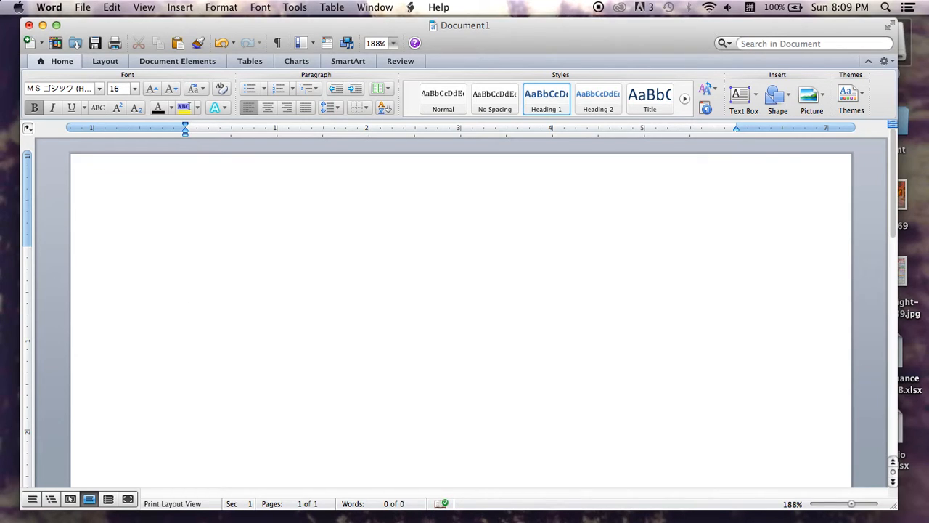
text(ni hao ma)
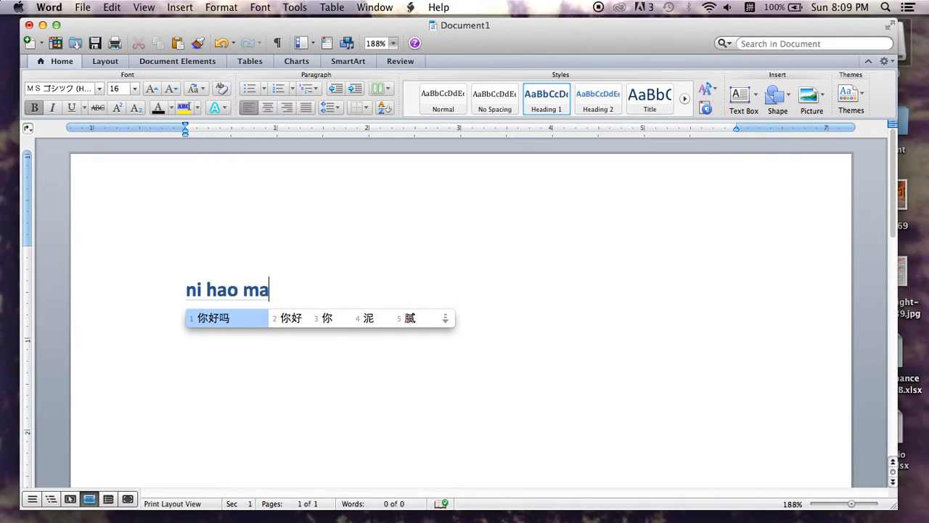
Step: Browse the expanded candidate grid to 你, then dismiss it leaving Nihaoma as Latin text
key(Down)
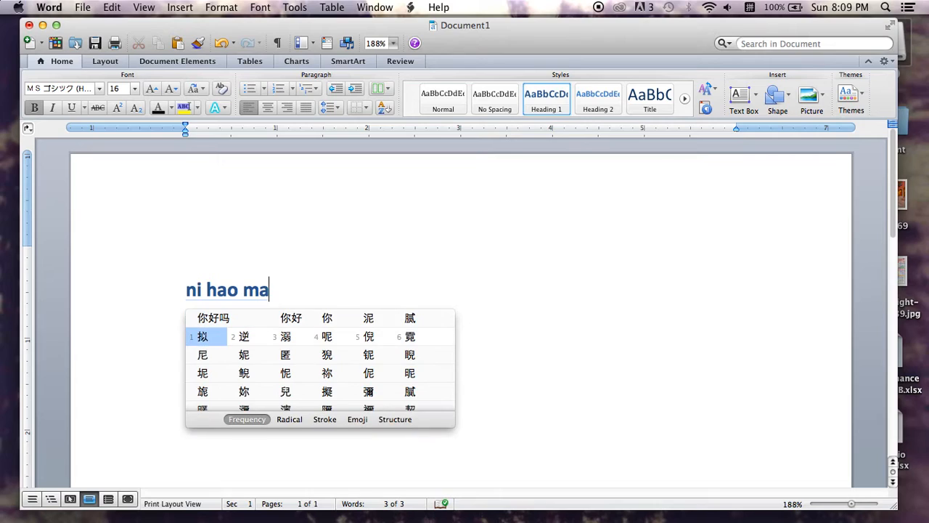
key(Down)
key(Down)
key(Down)
key(Up)
key(Up)
key(Up)
key(Up)
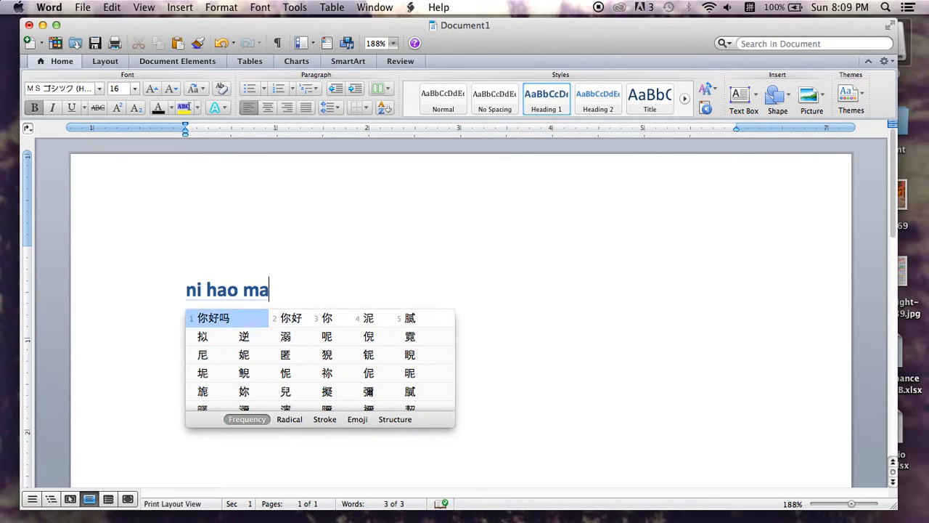
key(Right)
key(Right)
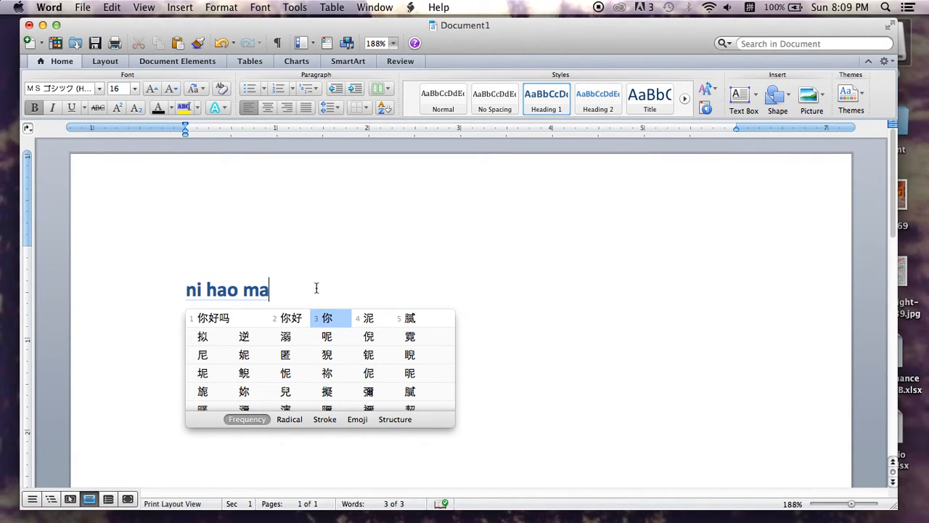
click(19, 8)
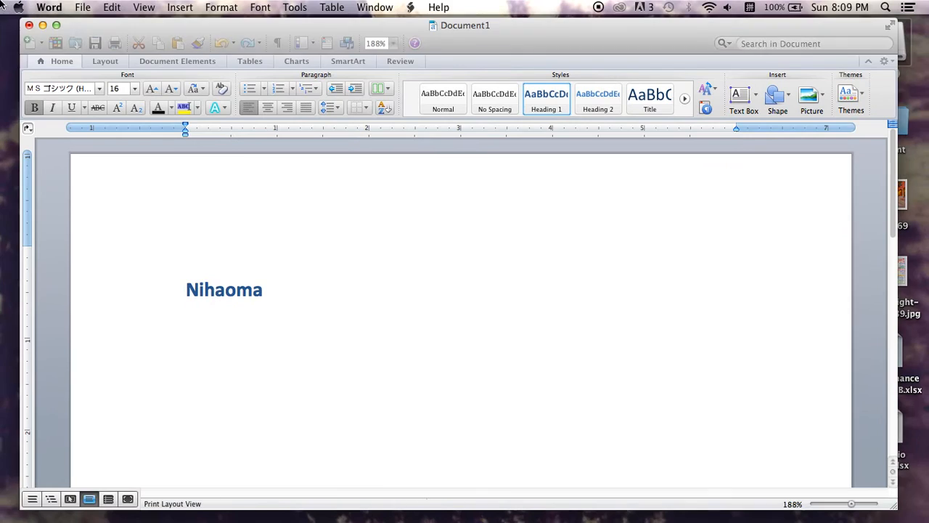
Step: View Keyboard > Input Sources listing U.S., Pinyin – Simplified and Pinyin – Traditional, cancelling the add-source browser
click(18, 7)
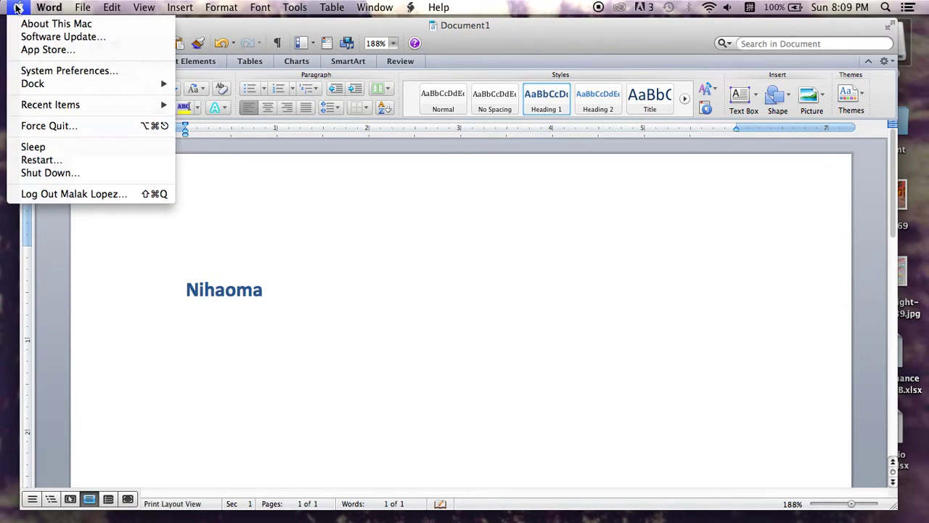
click(68, 70)
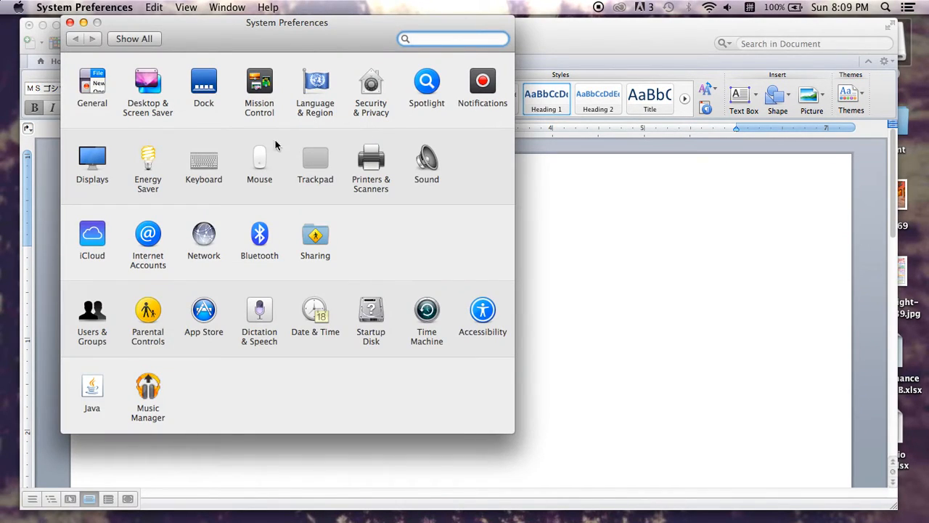
click(206, 166)
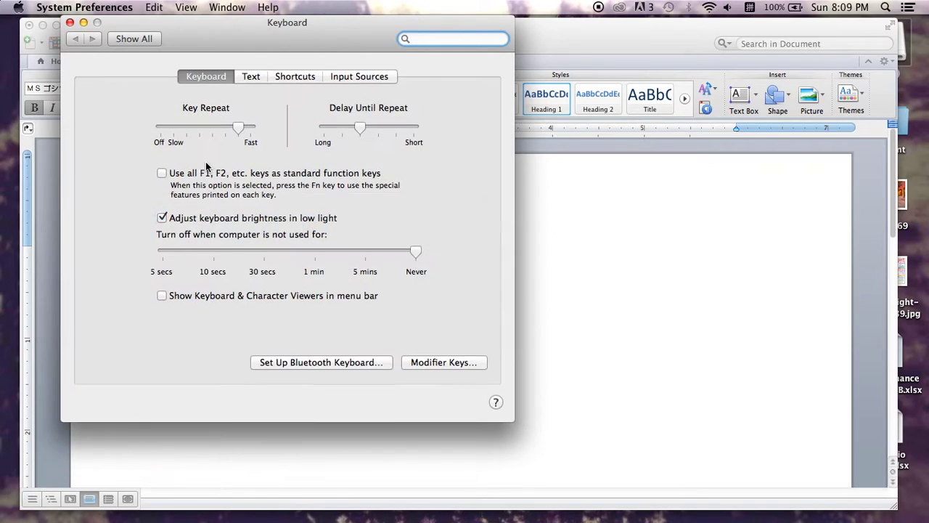
click(342, 77)
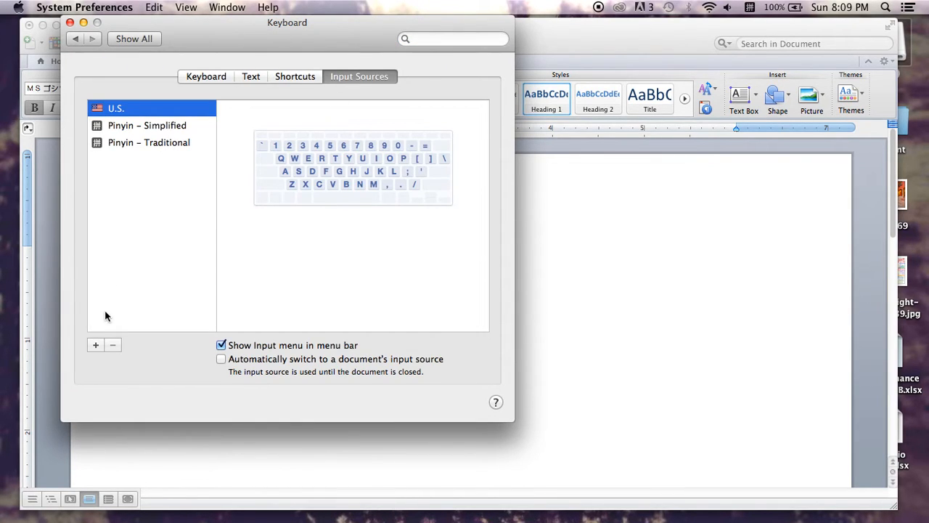
click(95, 344)
scroll(181, 210, down, 5)
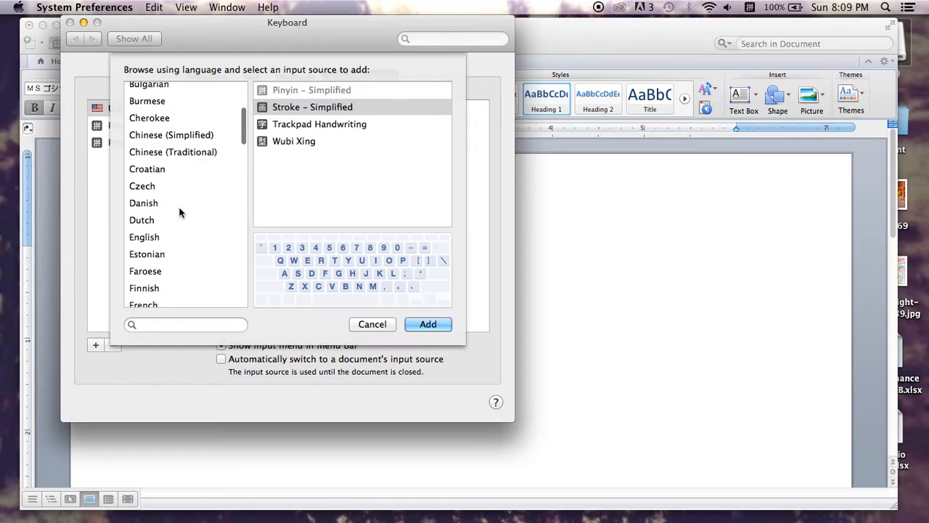
scroll(179, 206, down, 2)
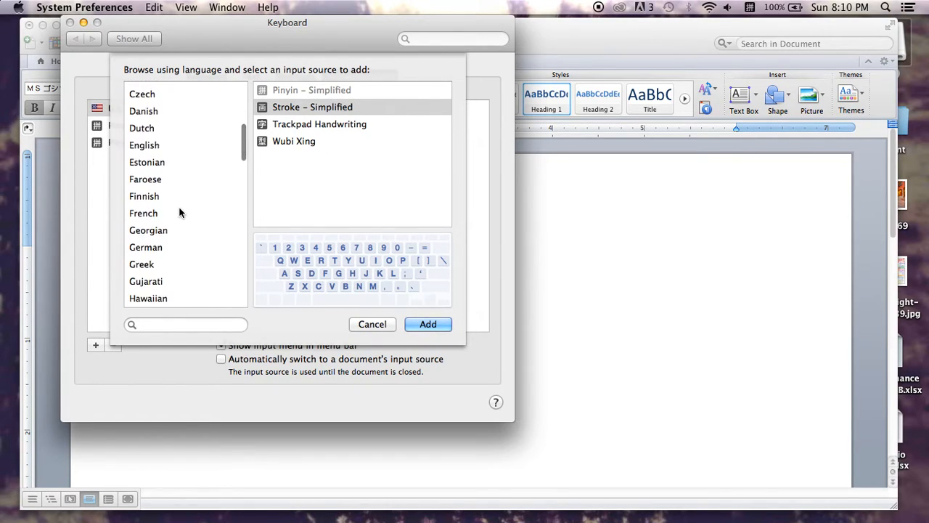
scroll(179, 206, up, 10)
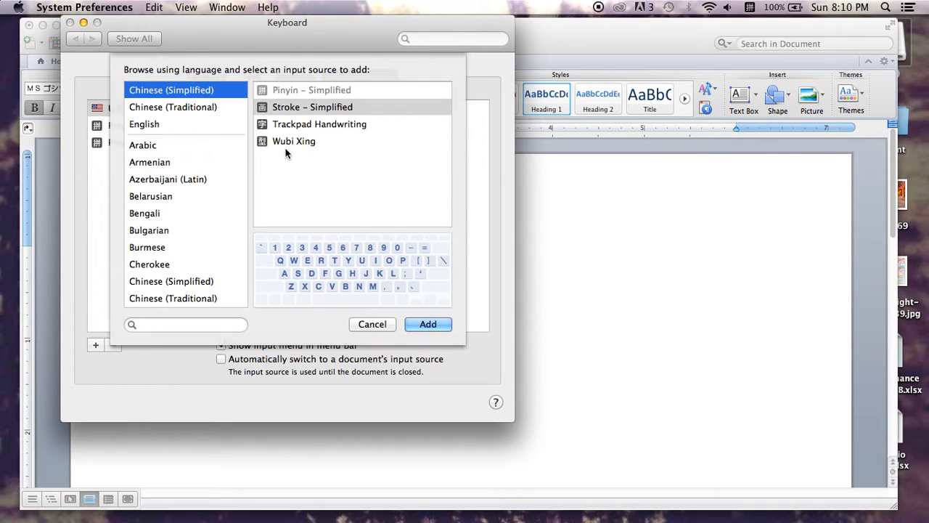
scroll(167, 169, down, 2)
scroll(170, 170, down, 3)
scroll(169, 170, down, 4)
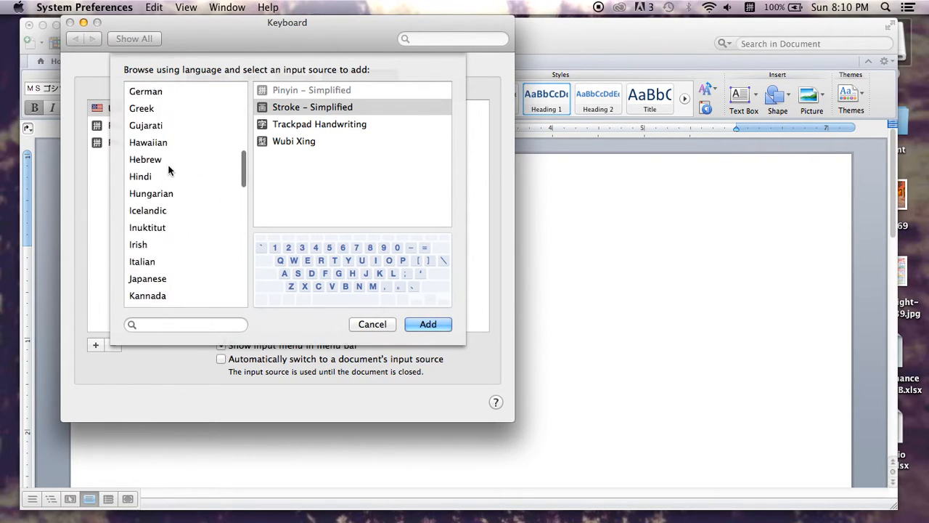
scroll(170, 170, up, 3)
click(388, 323)
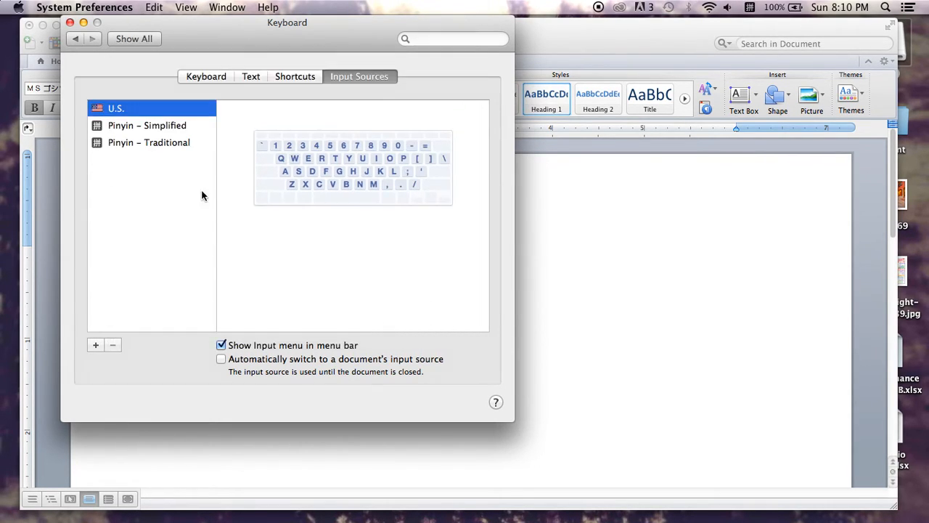
Step: Review the Input Sources switching shortcuts, then keep Pinyin – Simplified chosen in the menu-bar input menu
click(288, 76)
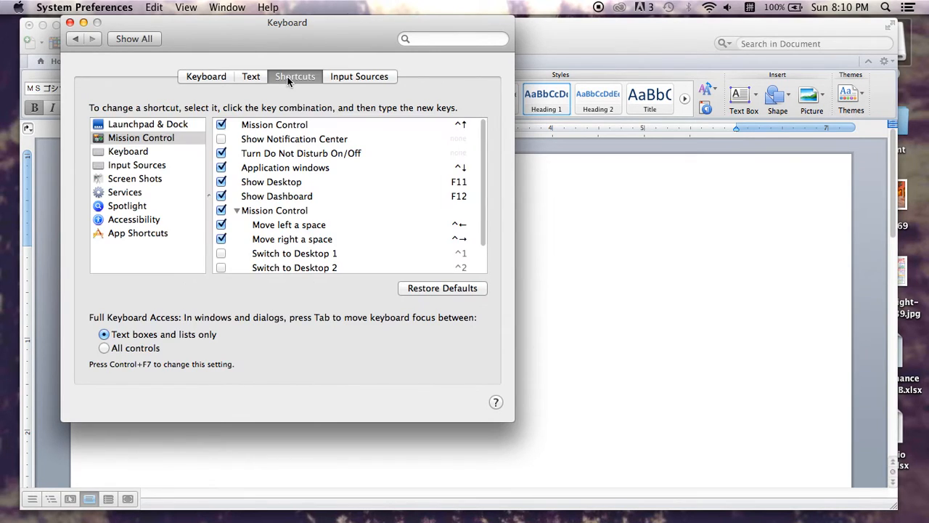
click(138, 167)
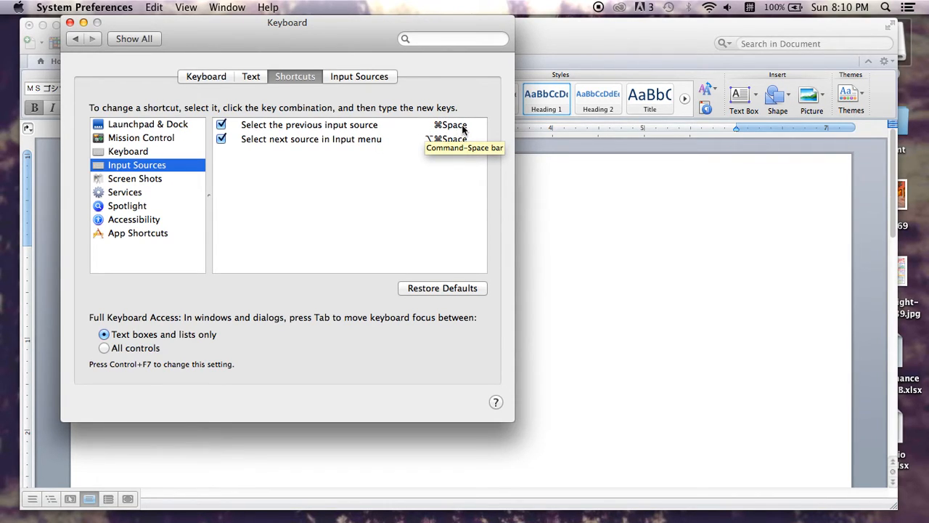
click(748, 7)
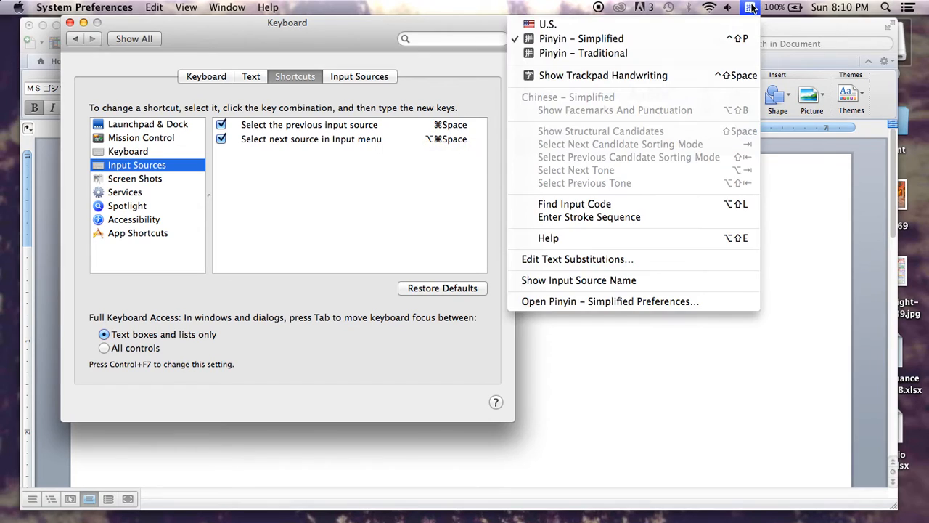
click(747, 8)
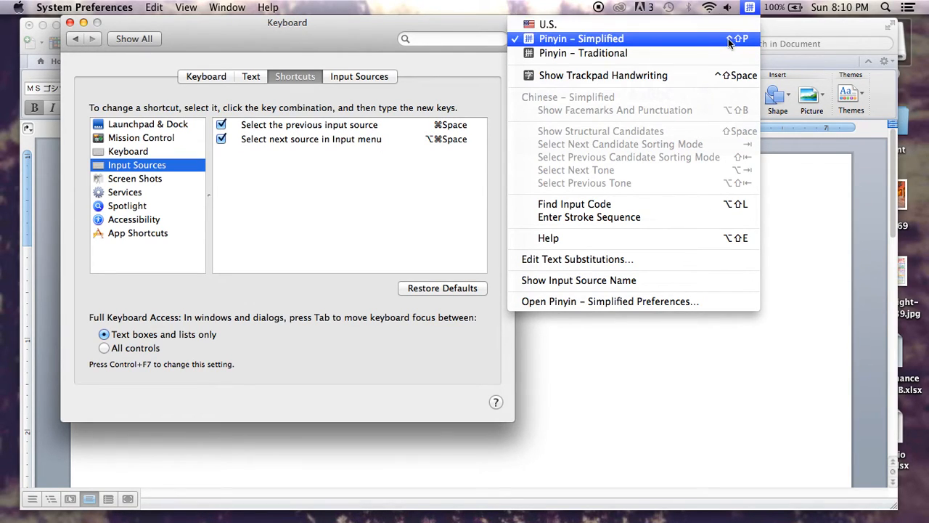
click(732, 39)
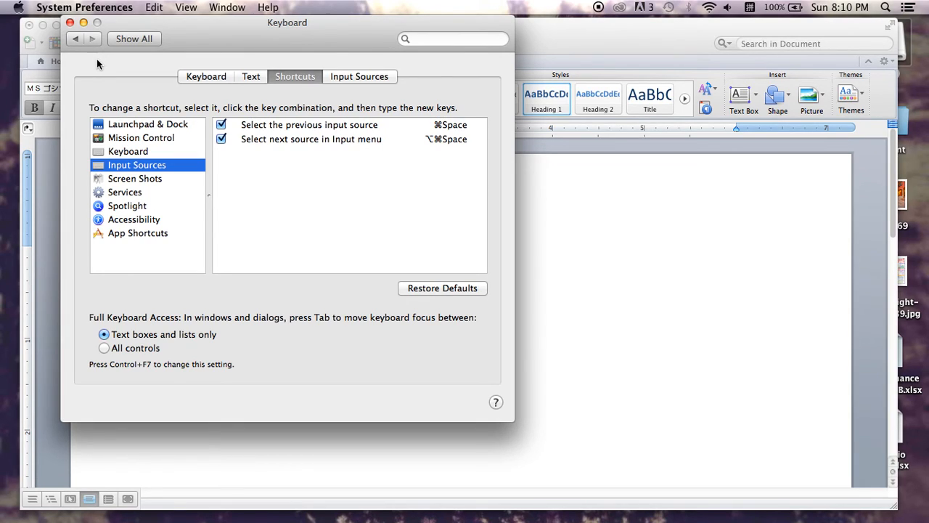
Step: Select and delete Nihaoma, leaving the Word document empty
click(614, 302)
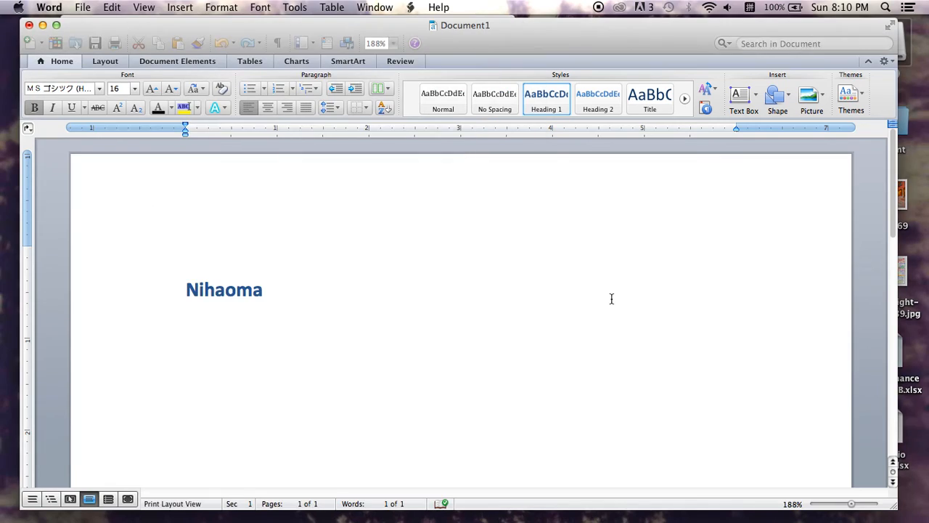
double_click(239, 290)
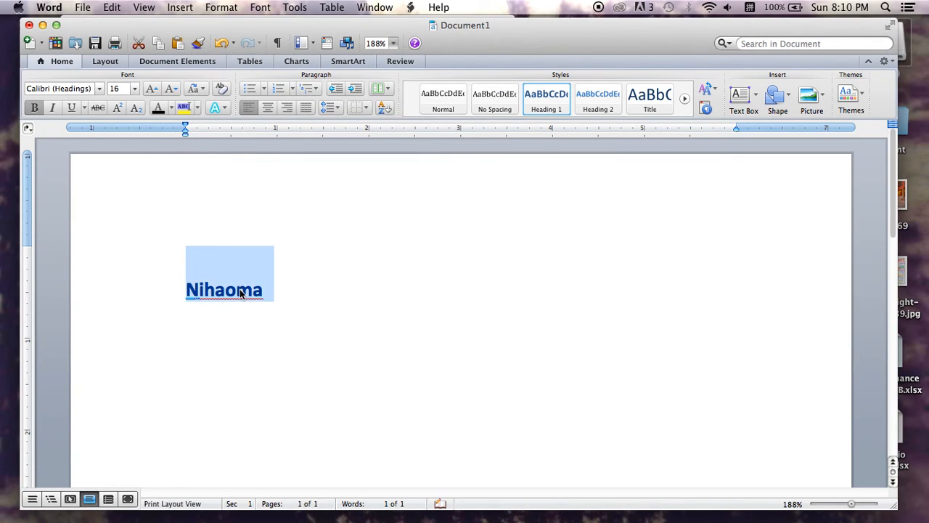
key(BackSpace)
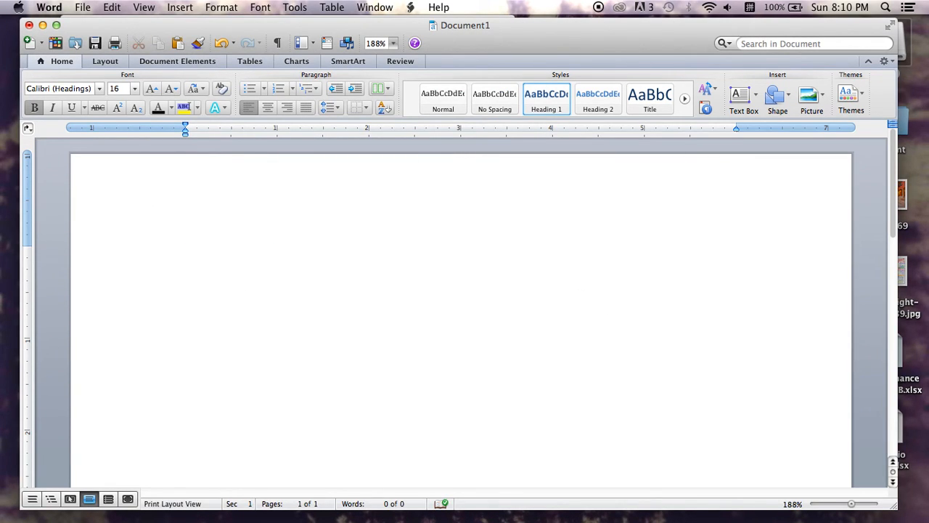